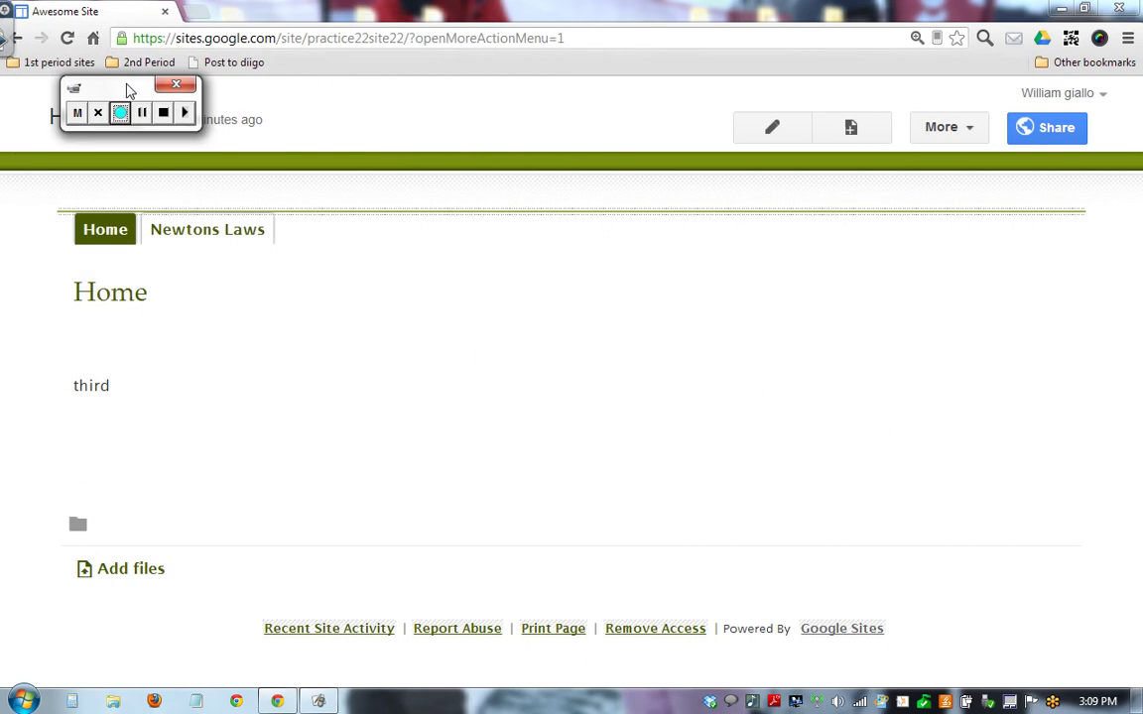
Open Manage site for Awesome Site and scroll the General settings down to Site storage.
left_click_drag(127, 90, 390, 89)
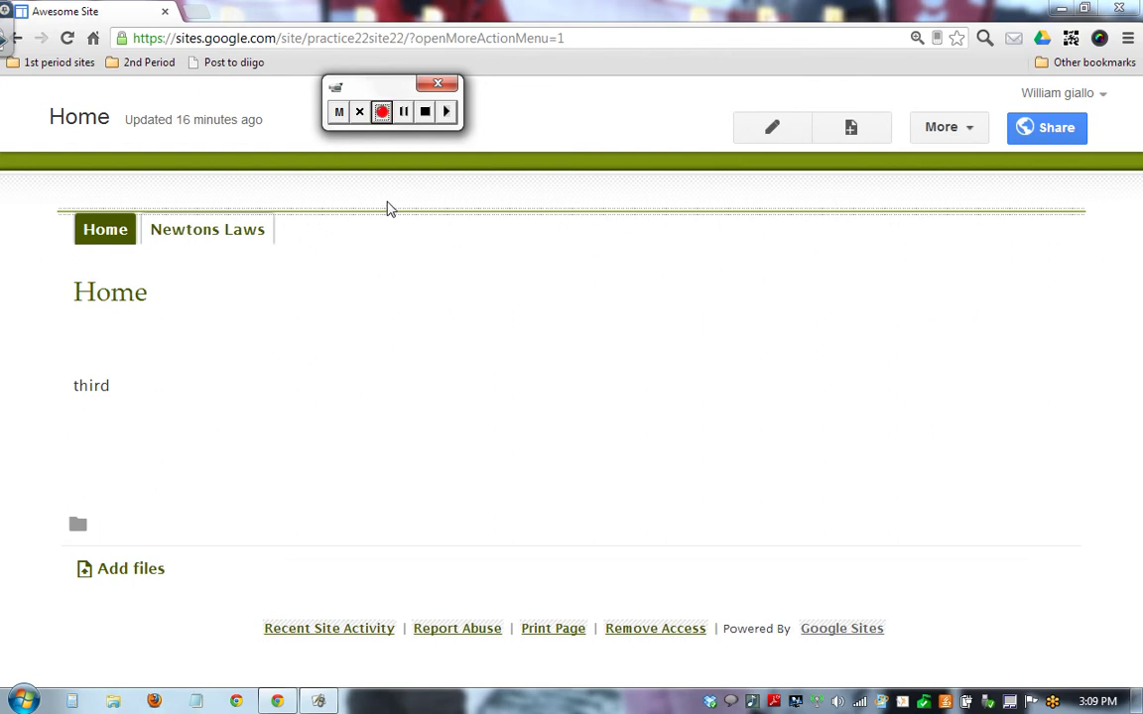
left_click(977, 127)
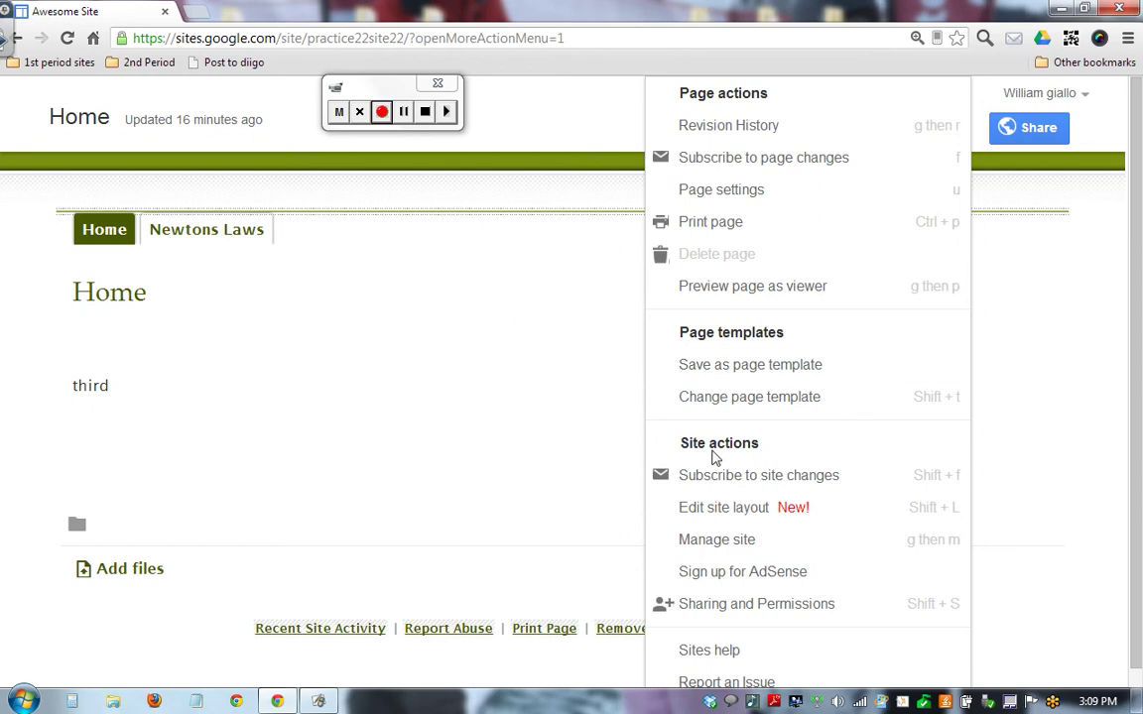
left_click(727, 538)
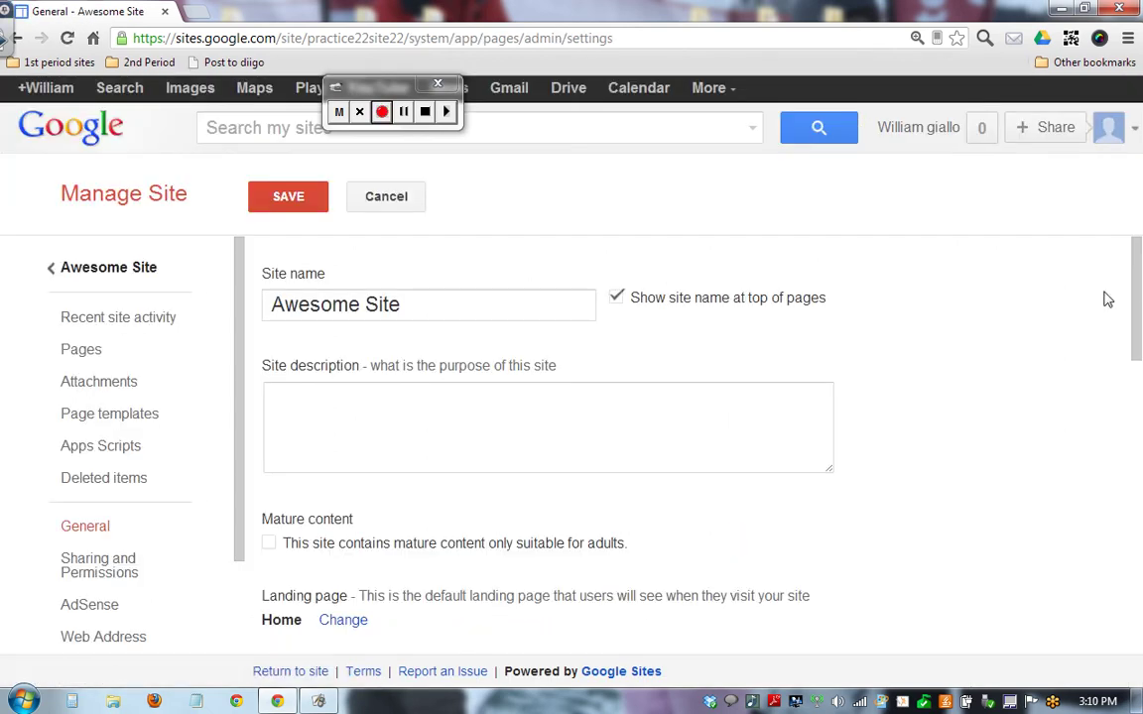
left_click_drag(1141, 288, 1140, 397)
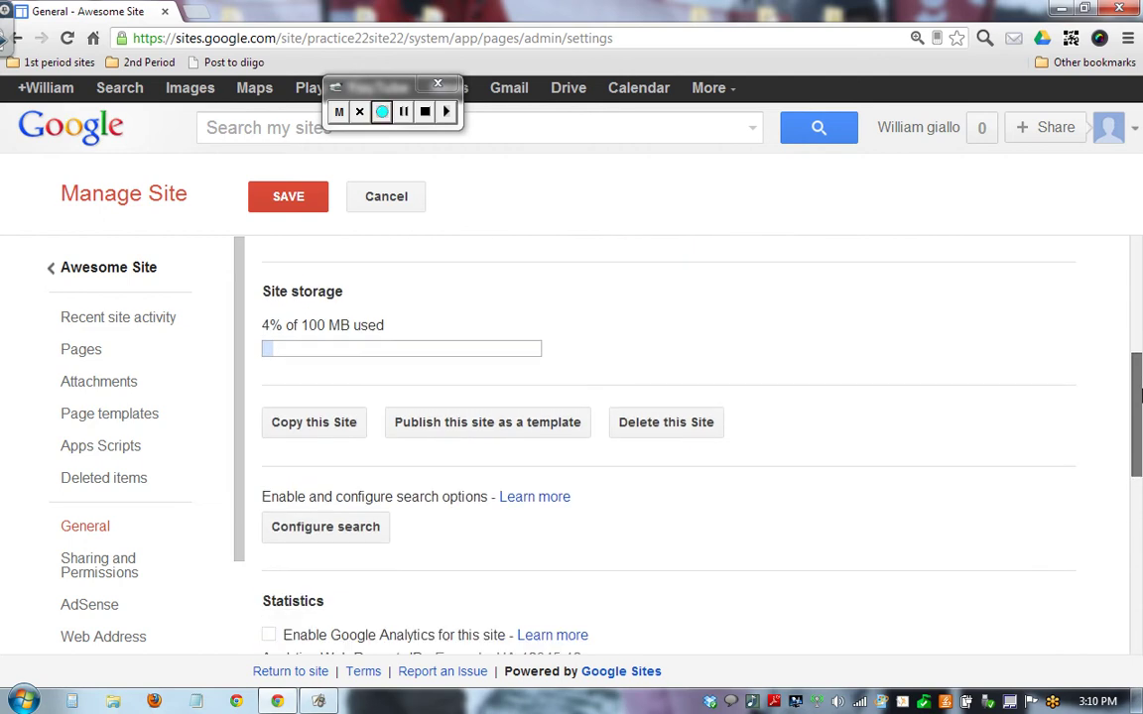
Fill the template form: name 'Something weird 22', description 'test site template', category Schools & education.
left_click(499, 435)
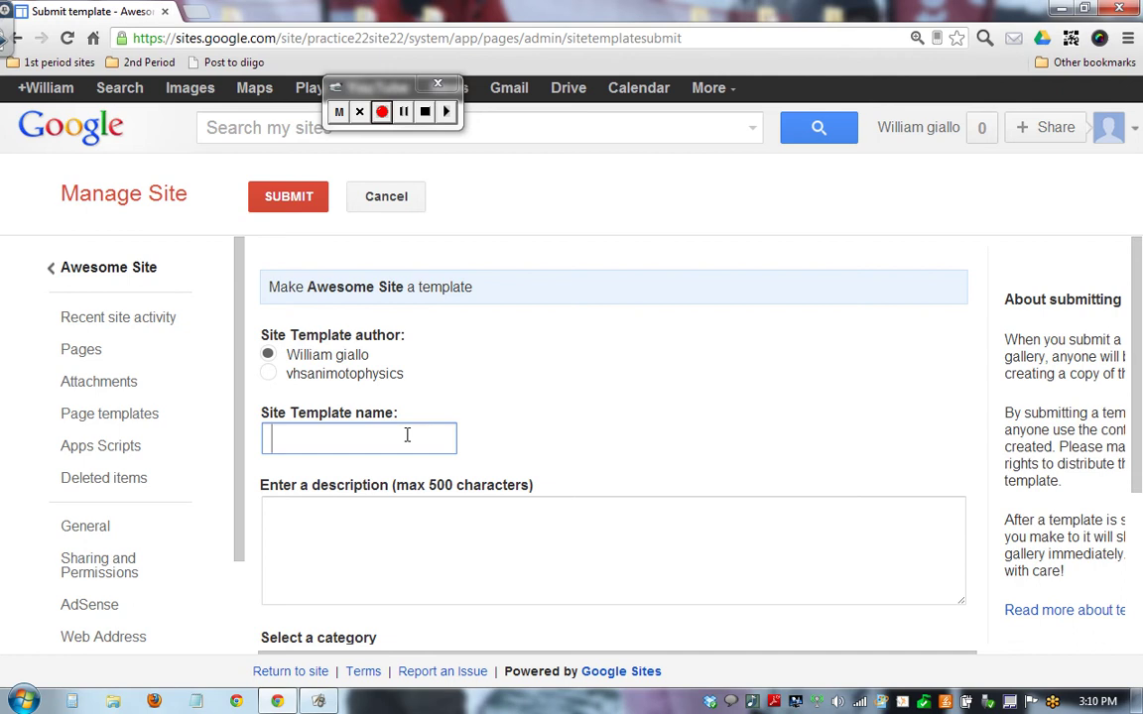
type("Something we")
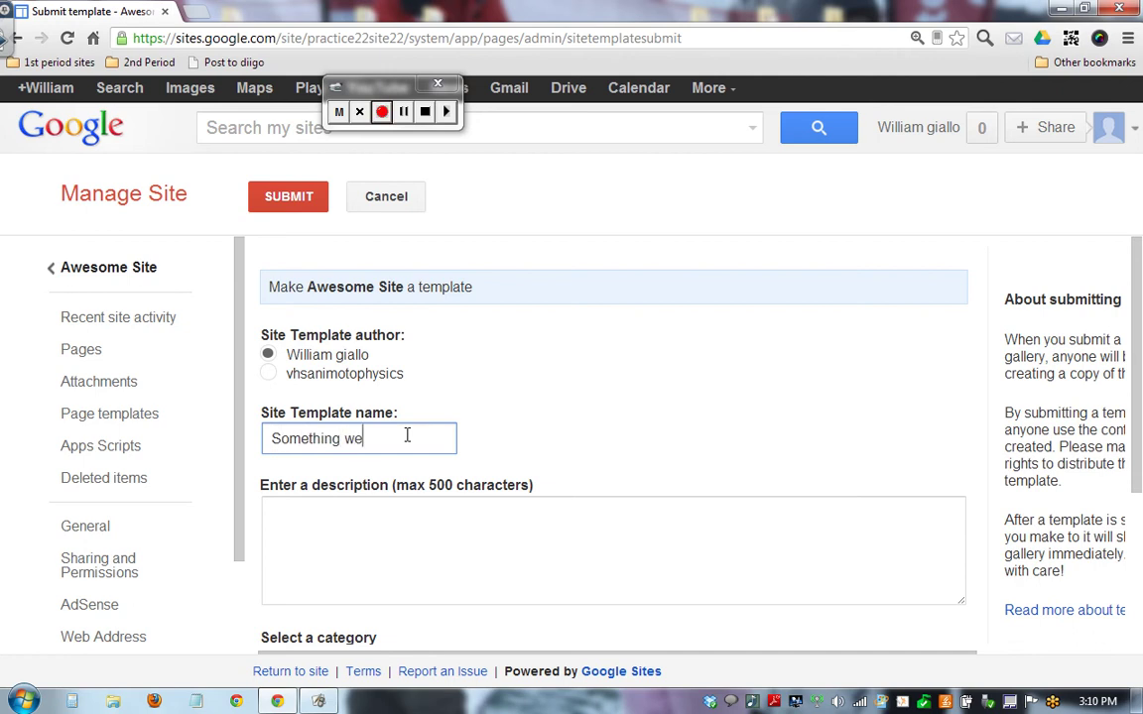
type("ird 22")
scroll(1135, 285, "down", 1)
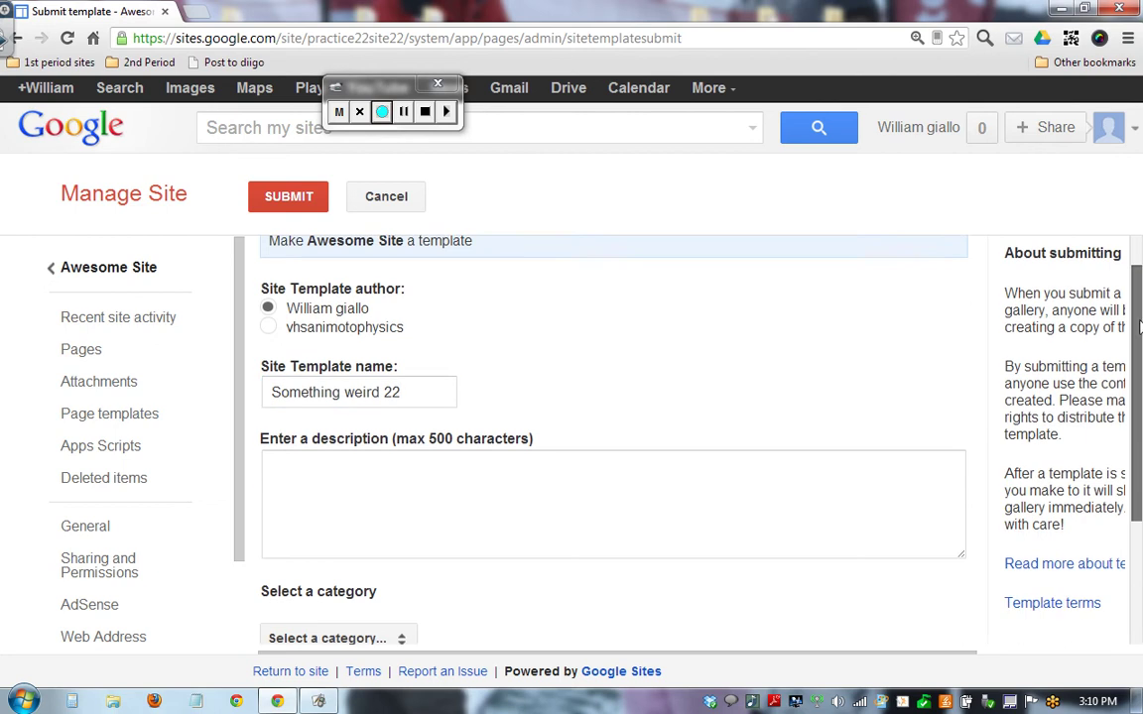
left_click(600, 424)
type("t")
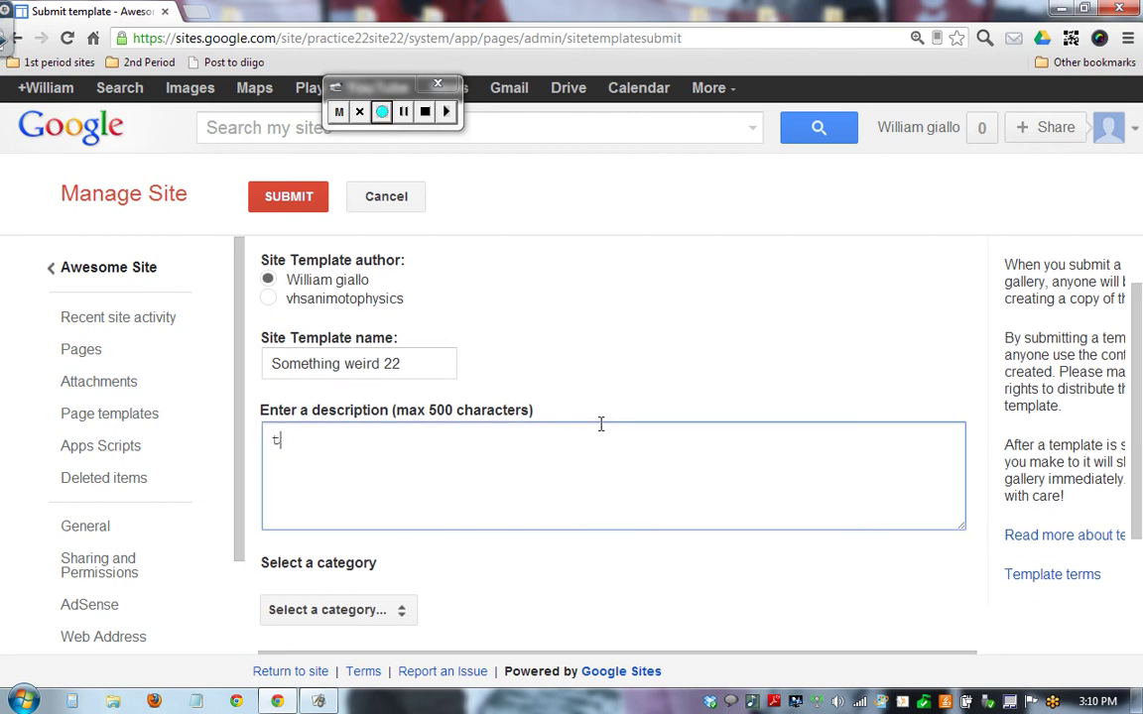
type("est site template")
left_click(399, 617)
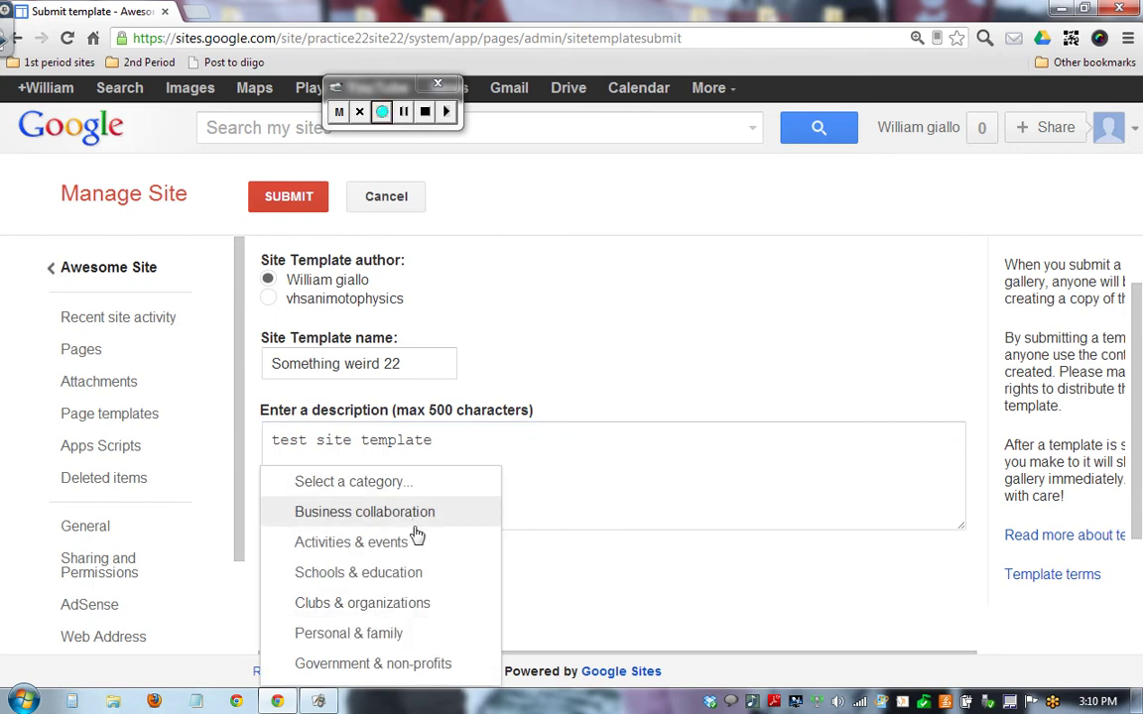
left_click(415, 575)
left_click(572, 507)
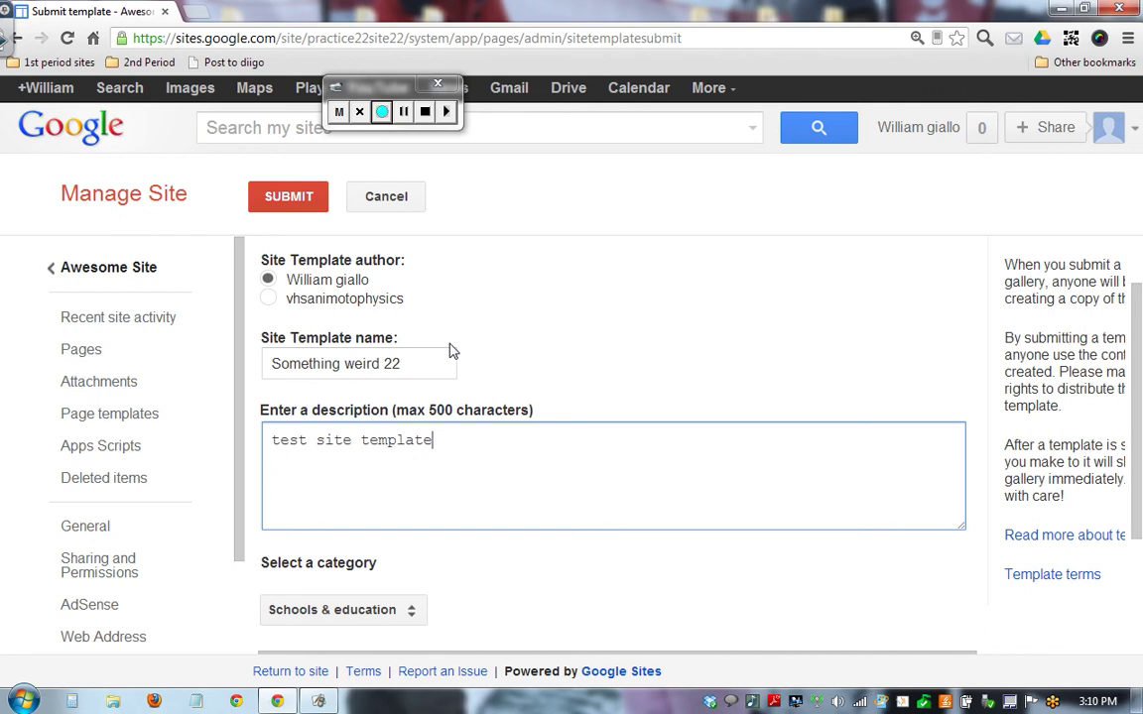
Submit the 'Something weird 22' template to the gallery and start a new site from it.
left_click(291, 197)
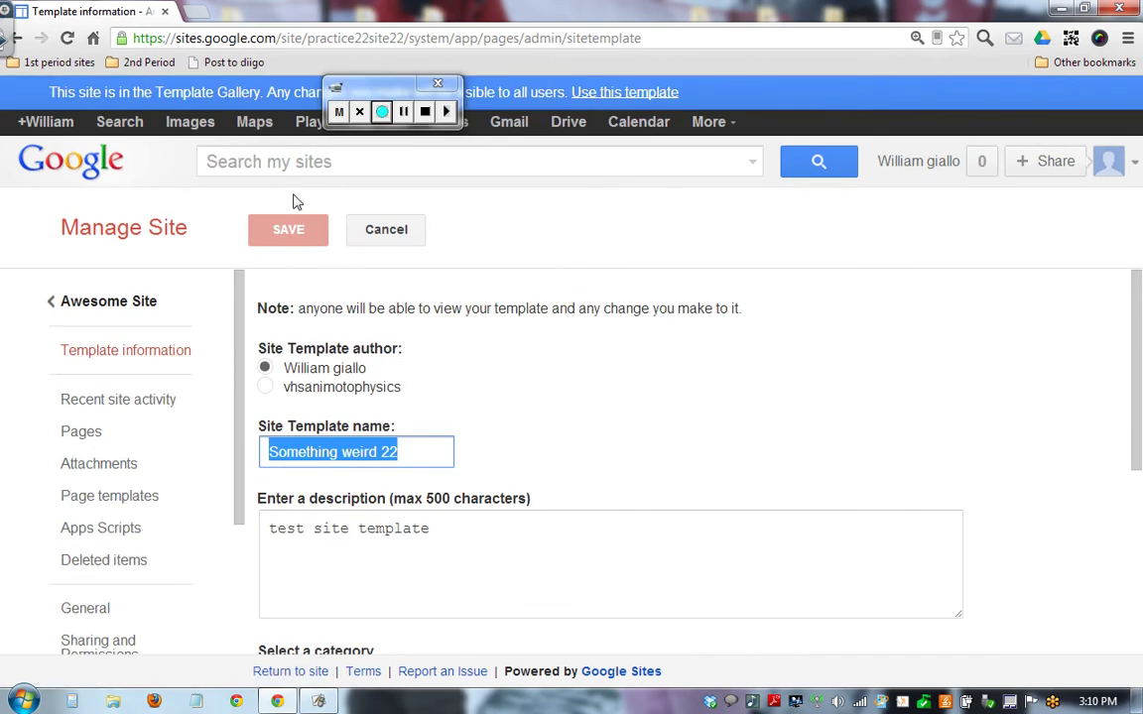
left_click_drag(362, 92, 495, 236)
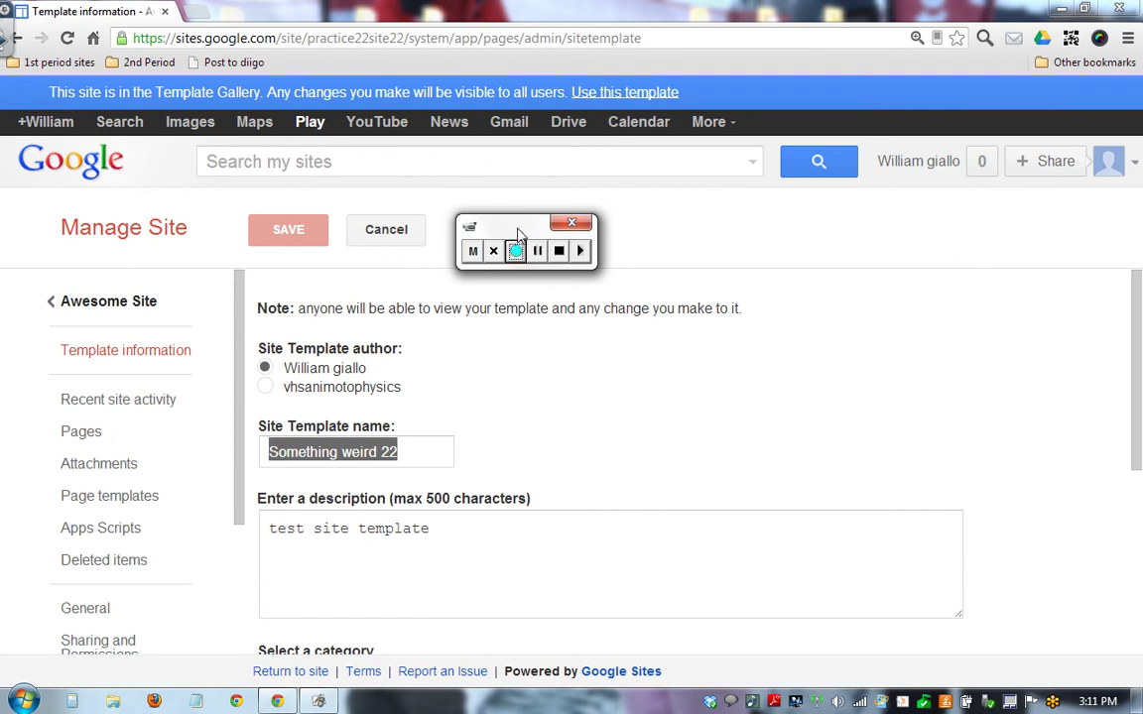
left_click_drag(518, 232, 524, 210)
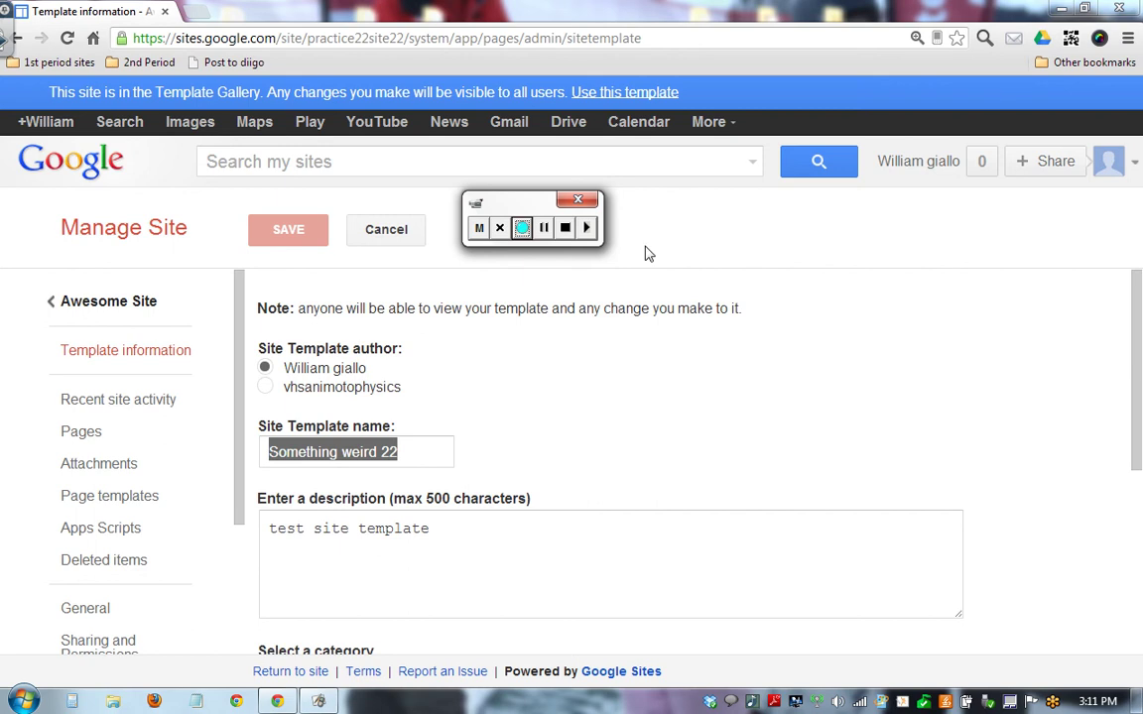
left_click(644, 93)
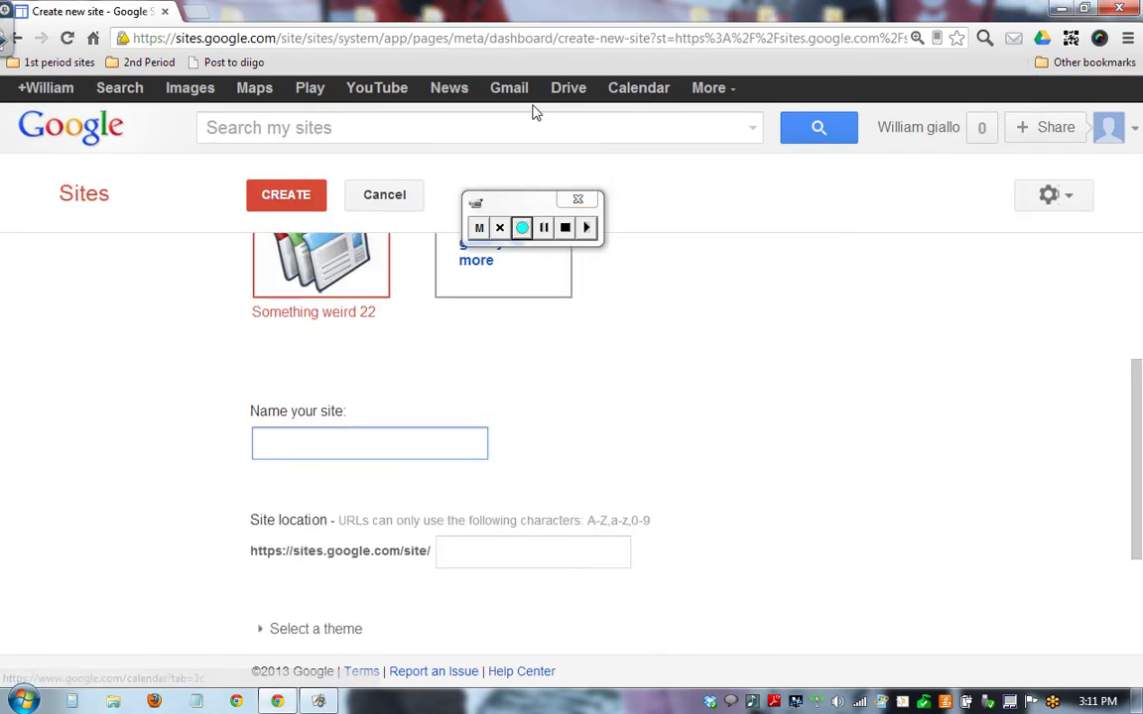
Cancel the template-based site and return to My Sites to begin a fresh new site.
left_click(388, 196)
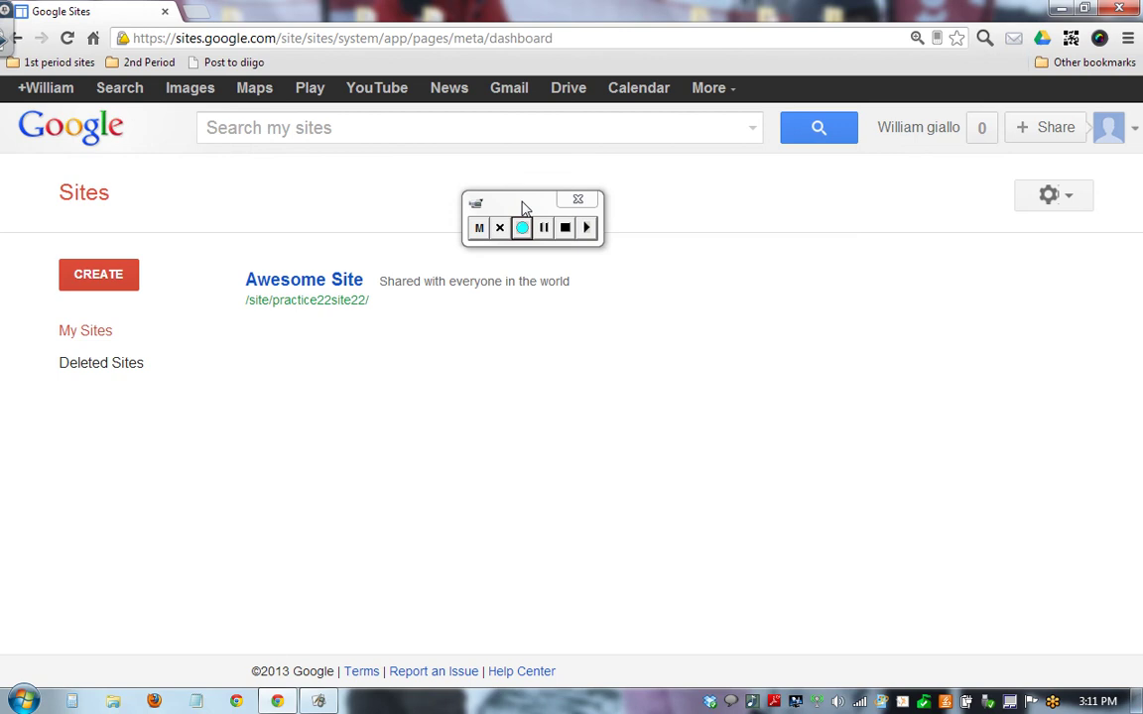
left_click_drag(523, 205, 648, 171)
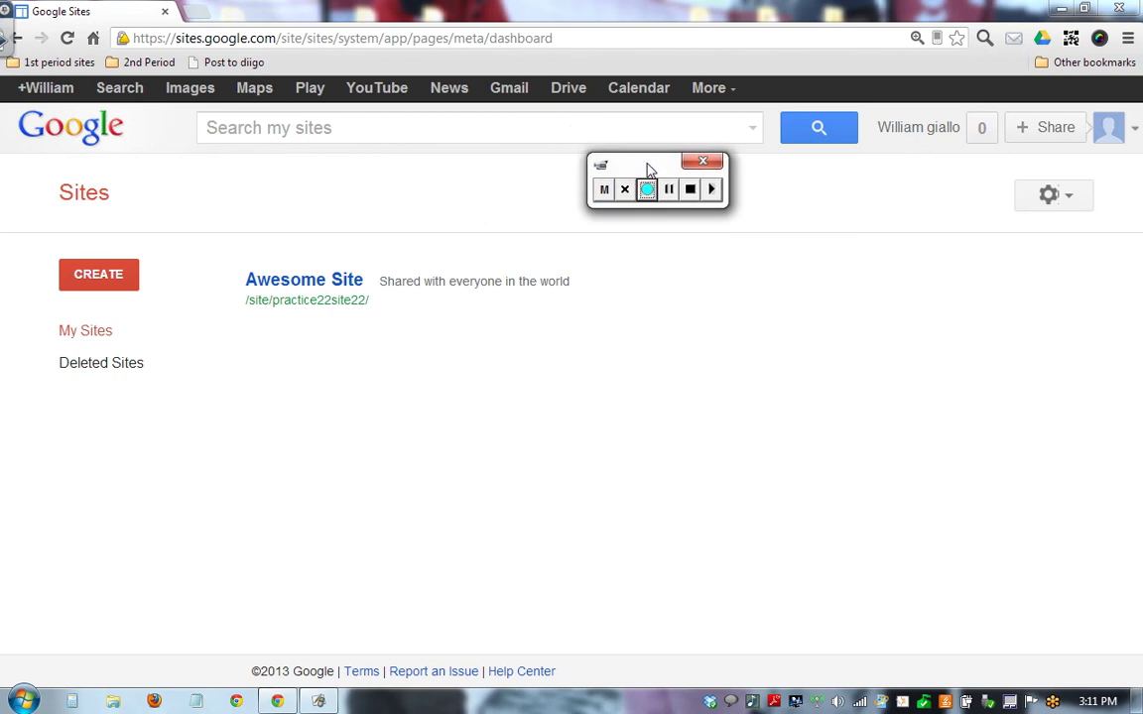
left_click(80, 275)
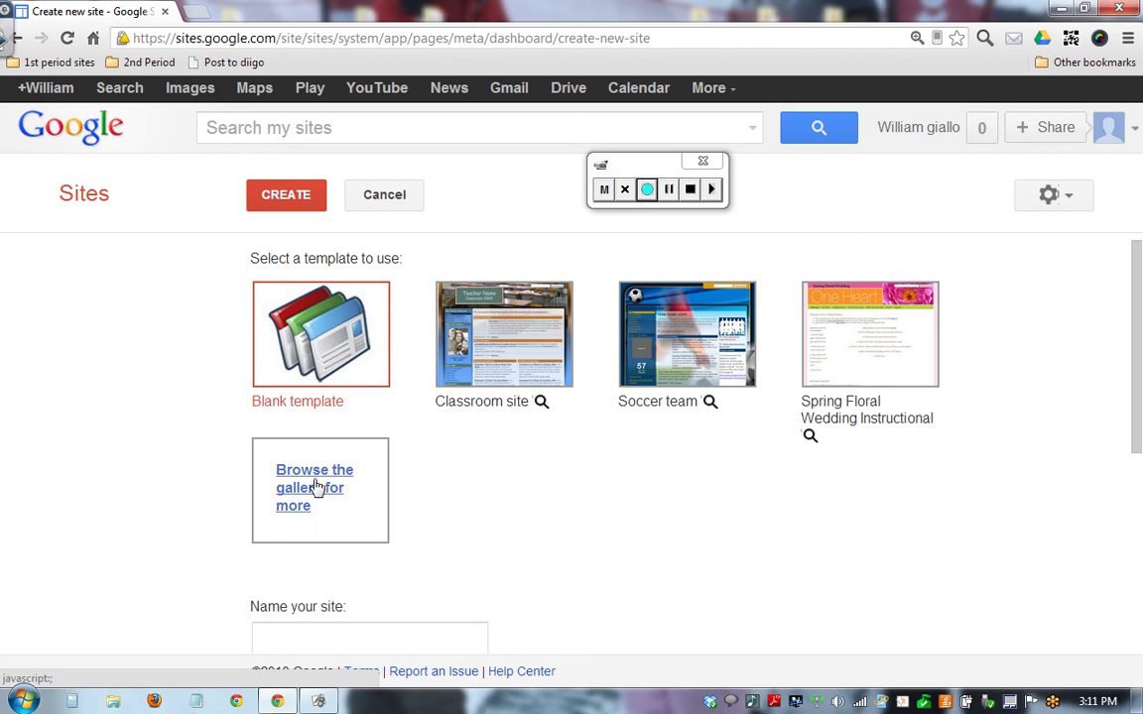
Open the full site template gallery and scroll through the available templates.
left_click(316, 486)
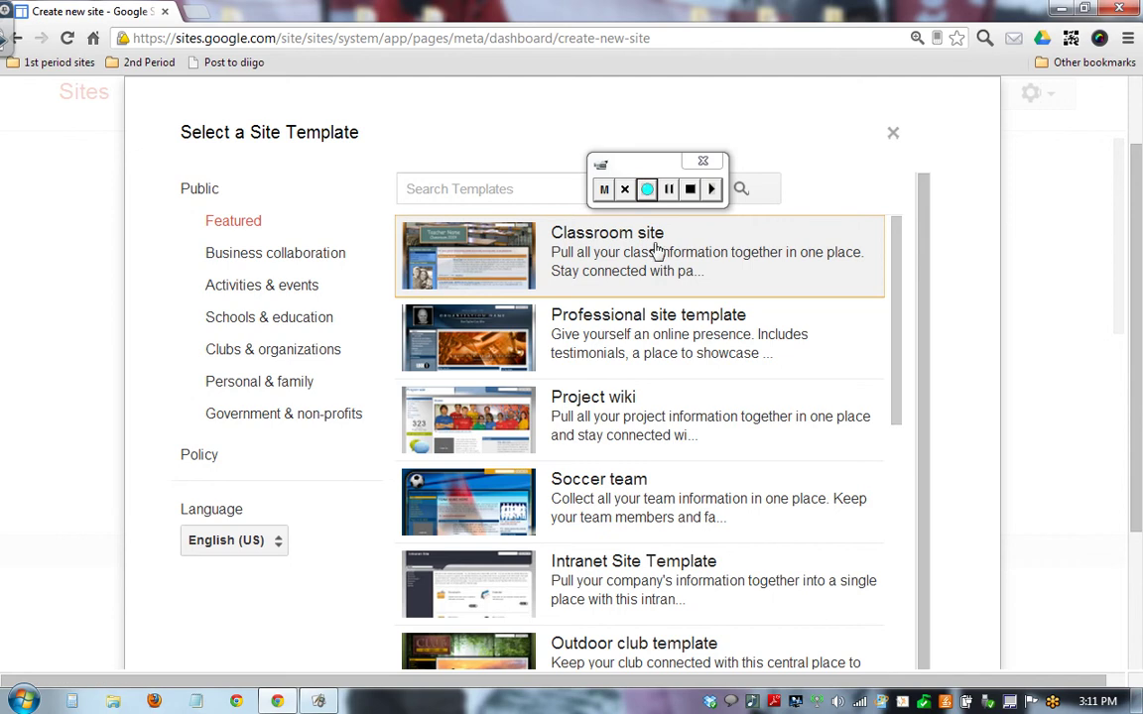
left_click_drag(901, 264, 903, 623)
left_click_drag(895, 473, 895, 557)
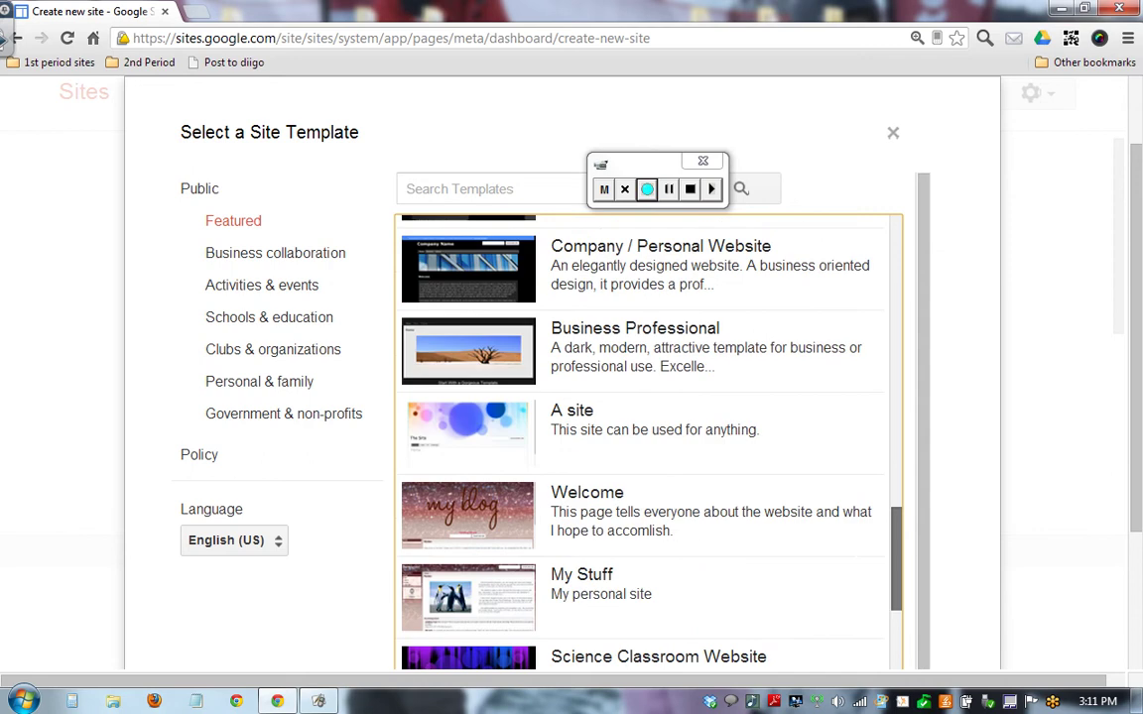
left_click_drag(900, 602, 788, 216)
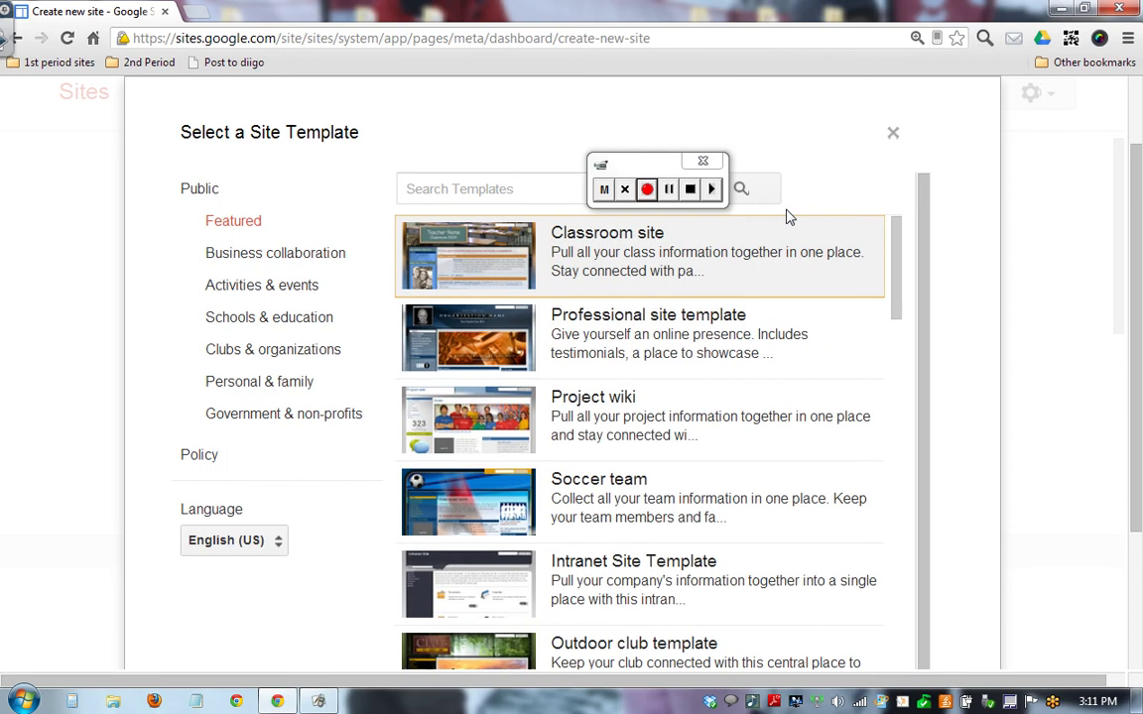
Search the gallery for 'something weird 22' and open that template's details.
left_click(531, 192)
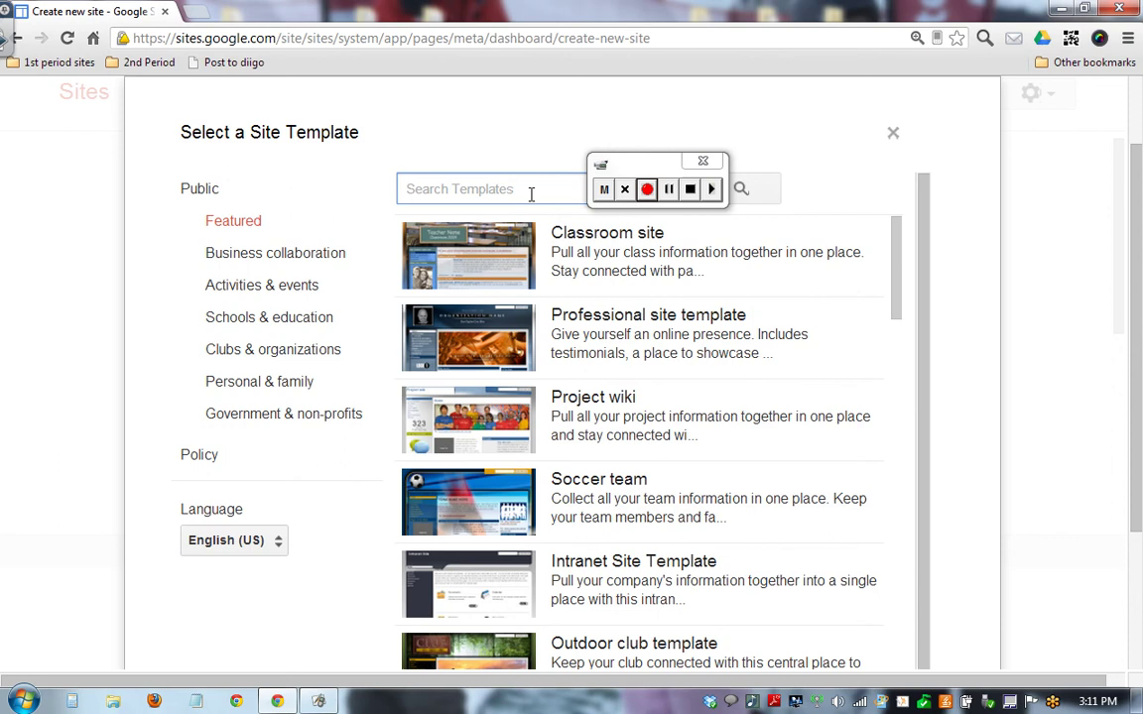
type("awesome site")
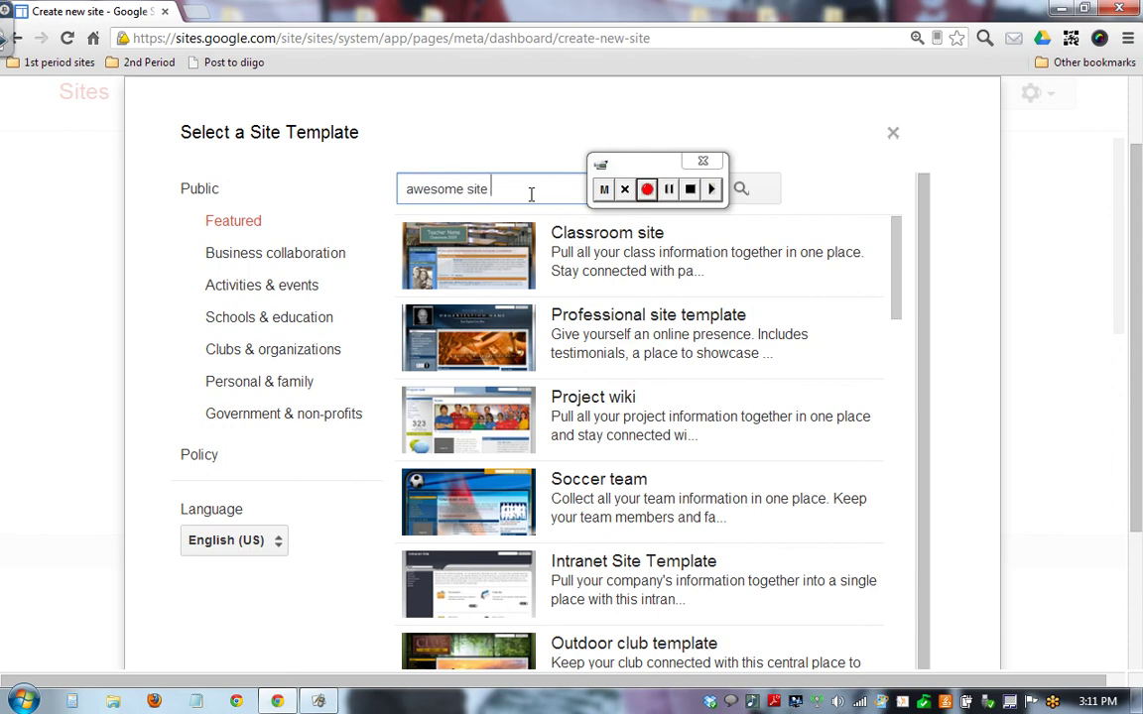
key("BackSpace")
key("BackSpace")
key("BackSpace")
key("BackSpace")
key("BackSpace")
key("BackSpace")
key("BackSpace")
key("BackSpace")
key("BackSpace")
key("BackSpace")
key("BackSpace")
key("BackSpace")
type("something weird 22")
left_click_drag(595, 165, 645, 88)
left_click(744, 189)
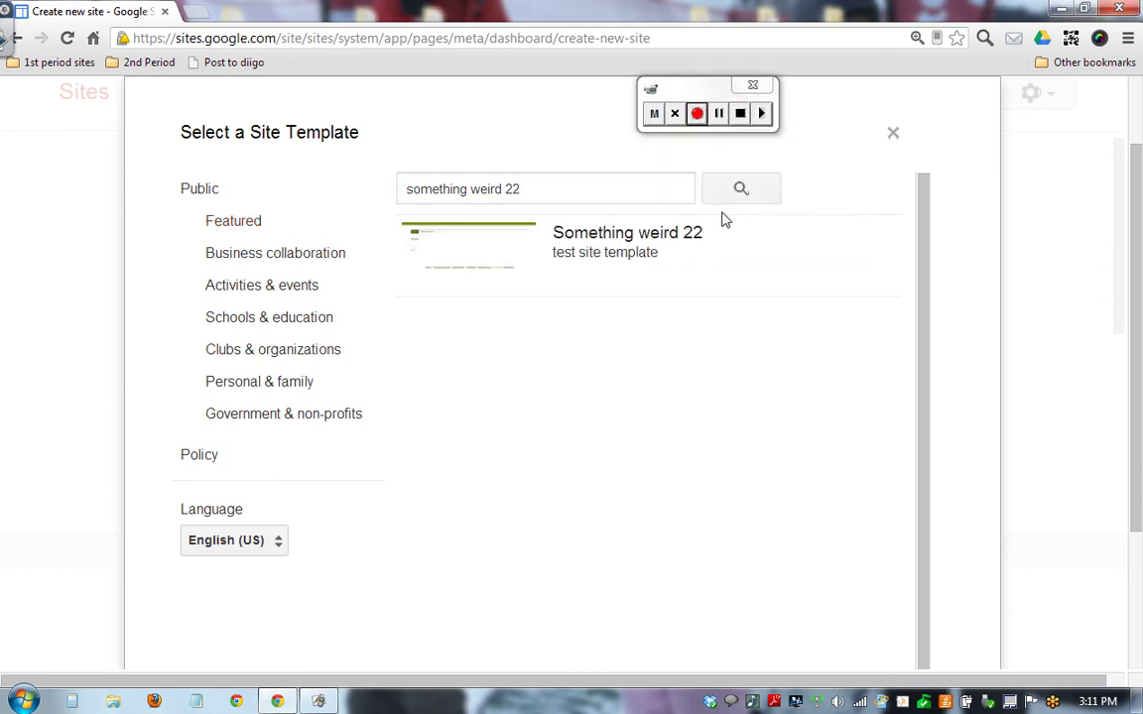
left_click(539, 243)
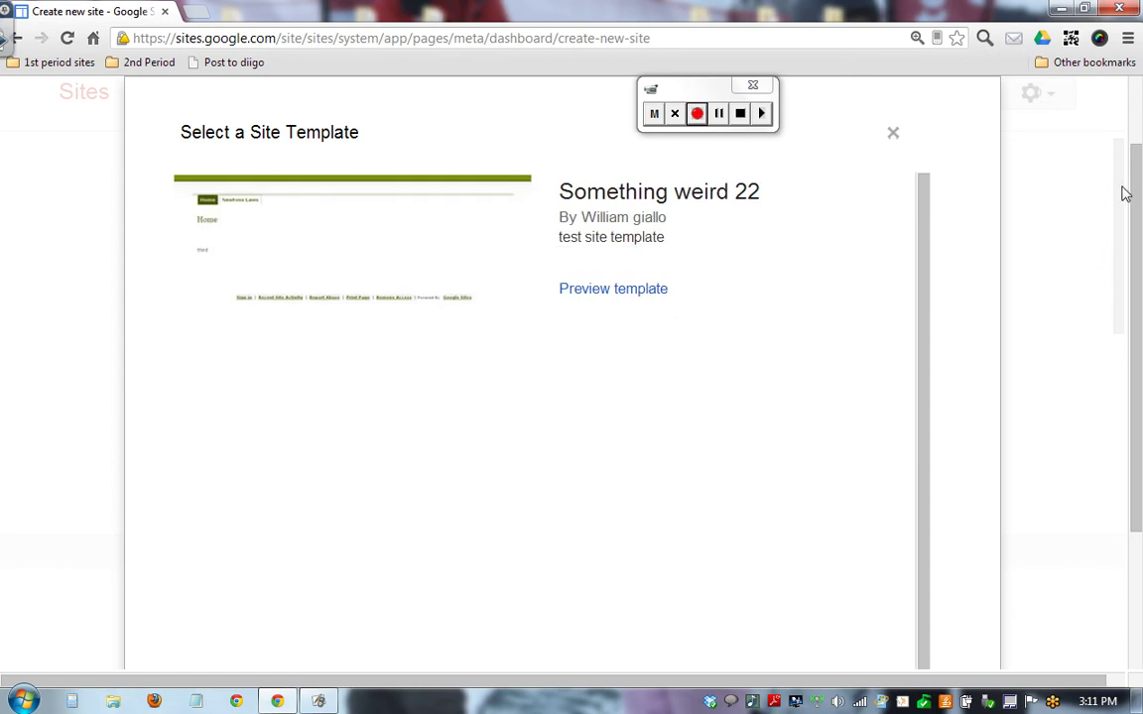
left_click_drag(1135, 183, 1139, 332)
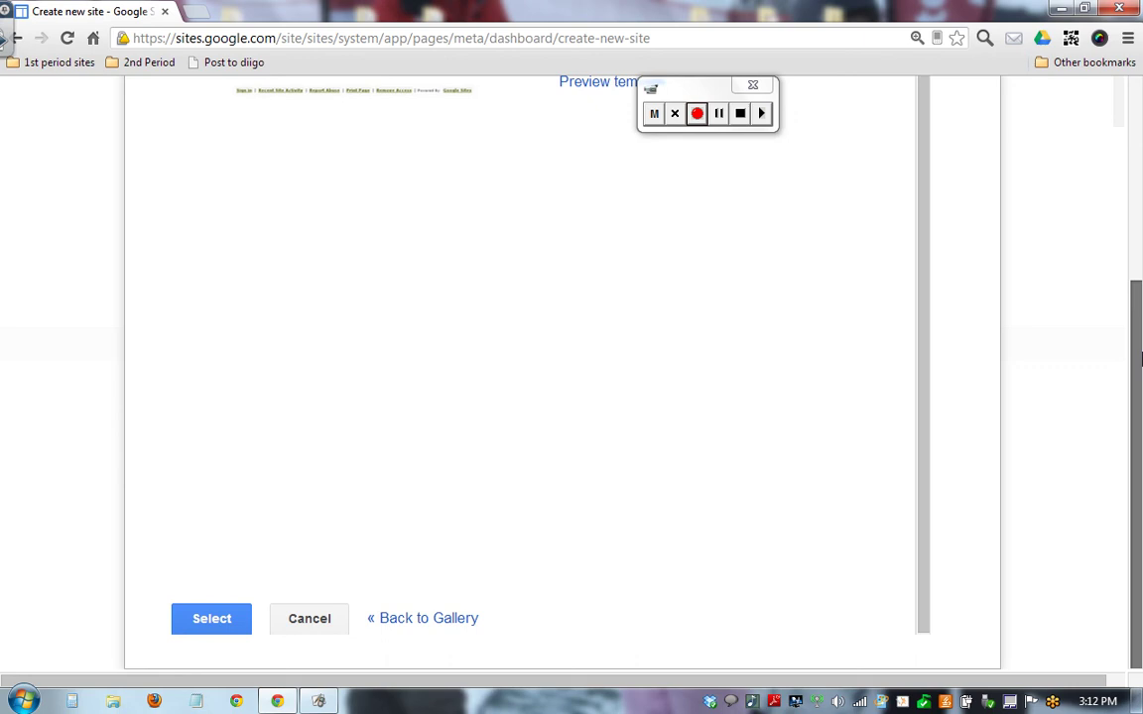
Select the template, name the site 'new site 22 new site', enter the verification code, and create it.
left_click(218, 620)
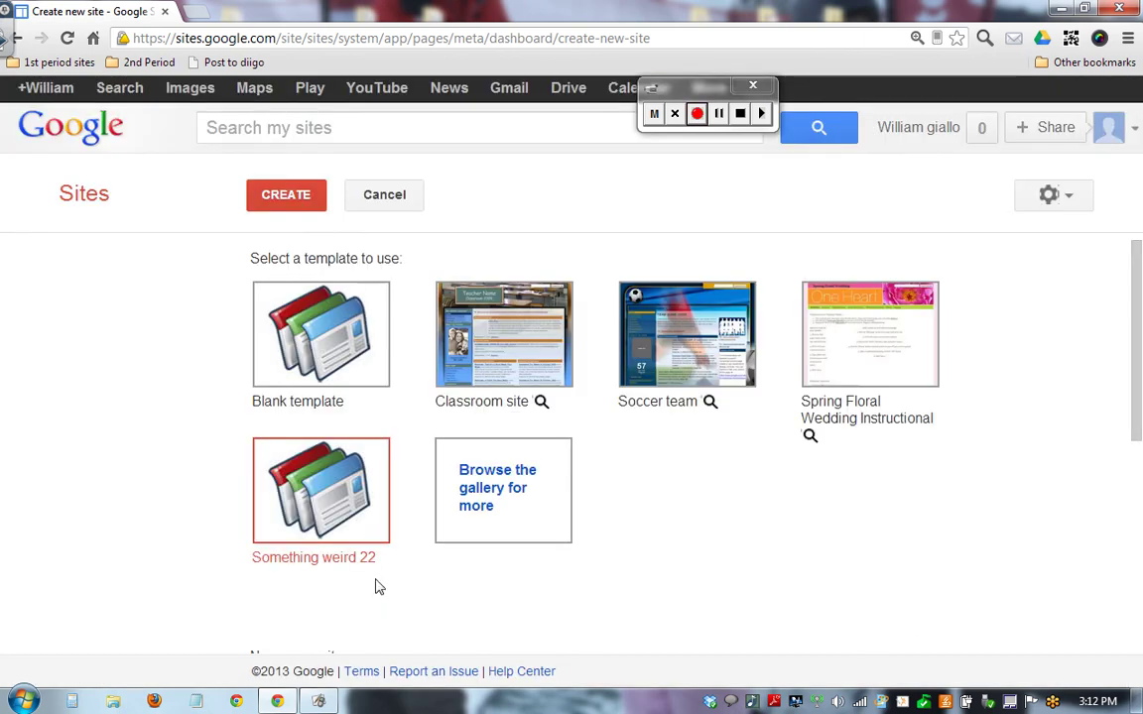
left_click_drag(1139, 258, 1139, 416)
left_click(287, 372)
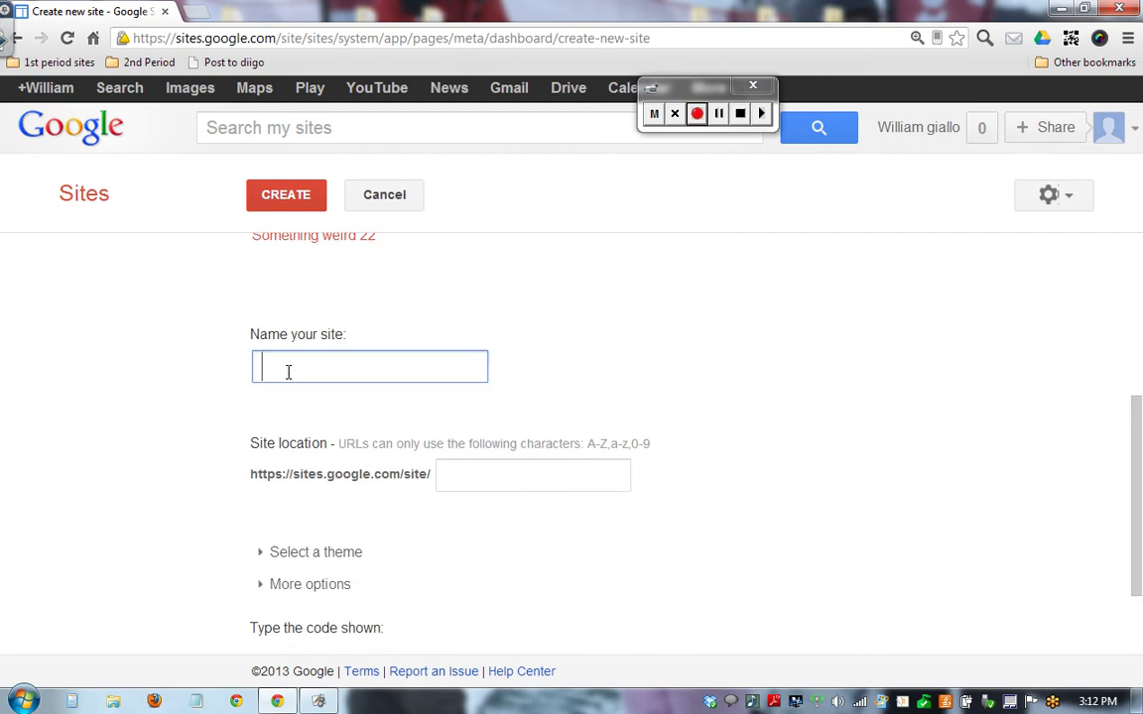
type("new site 22")
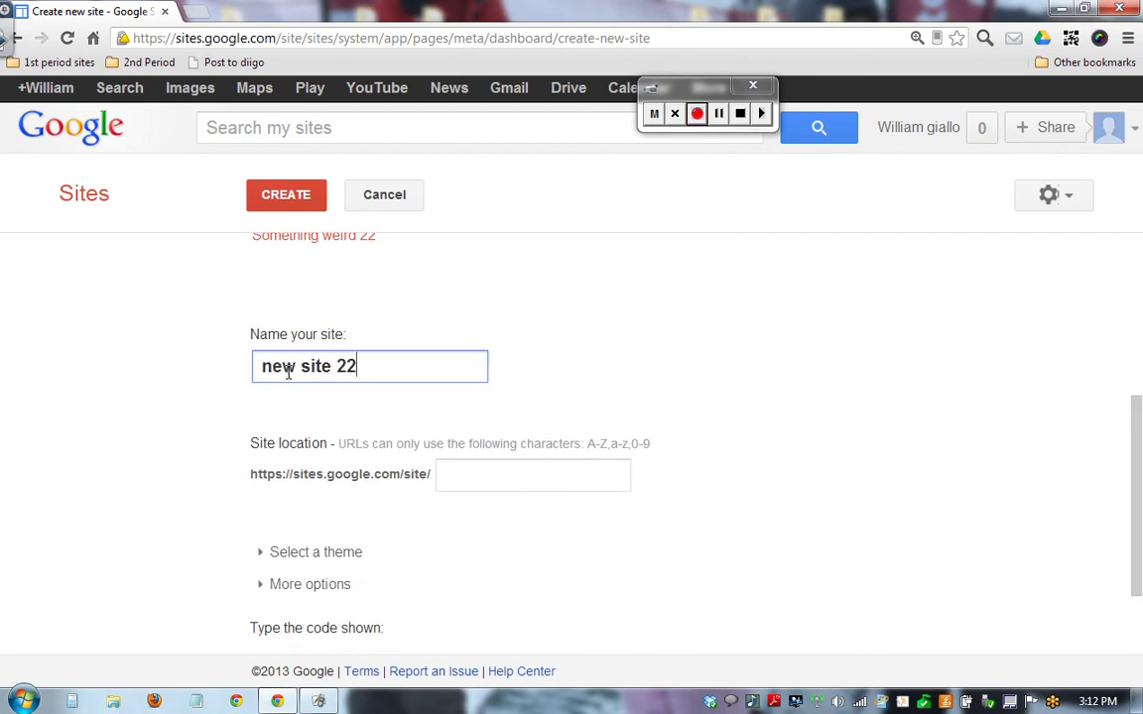
type(" new site")
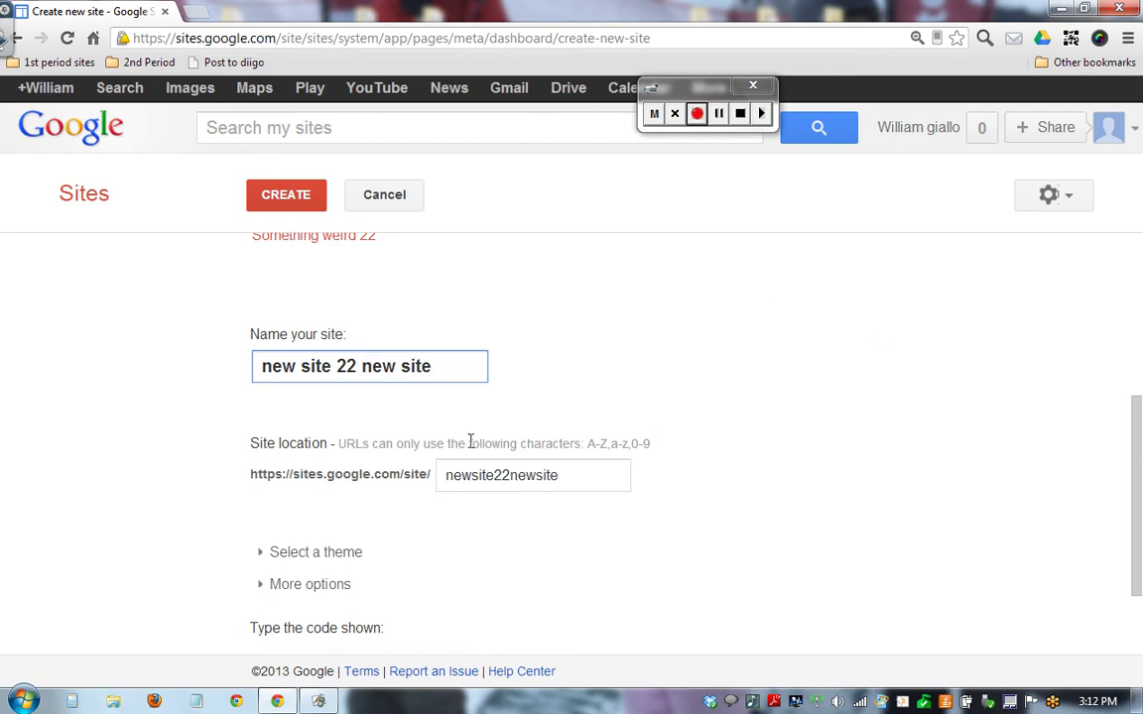
left_click_drag(1137, 481, 1138, 536)
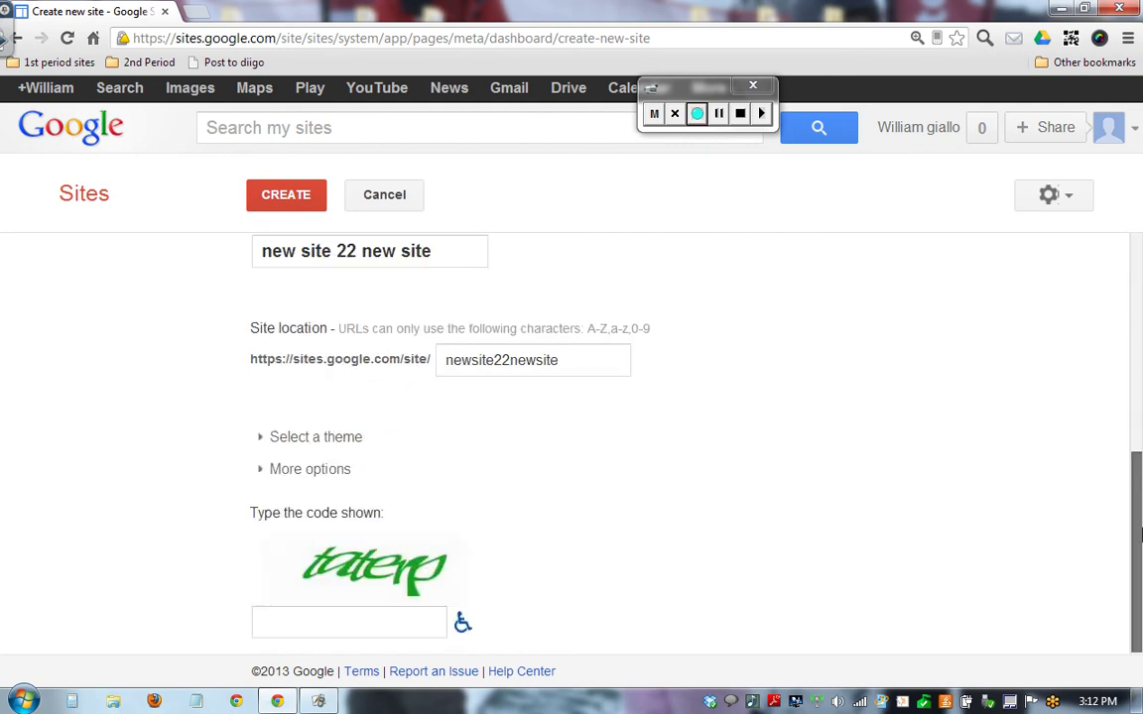
left_click(310, 612)
type("taterp")
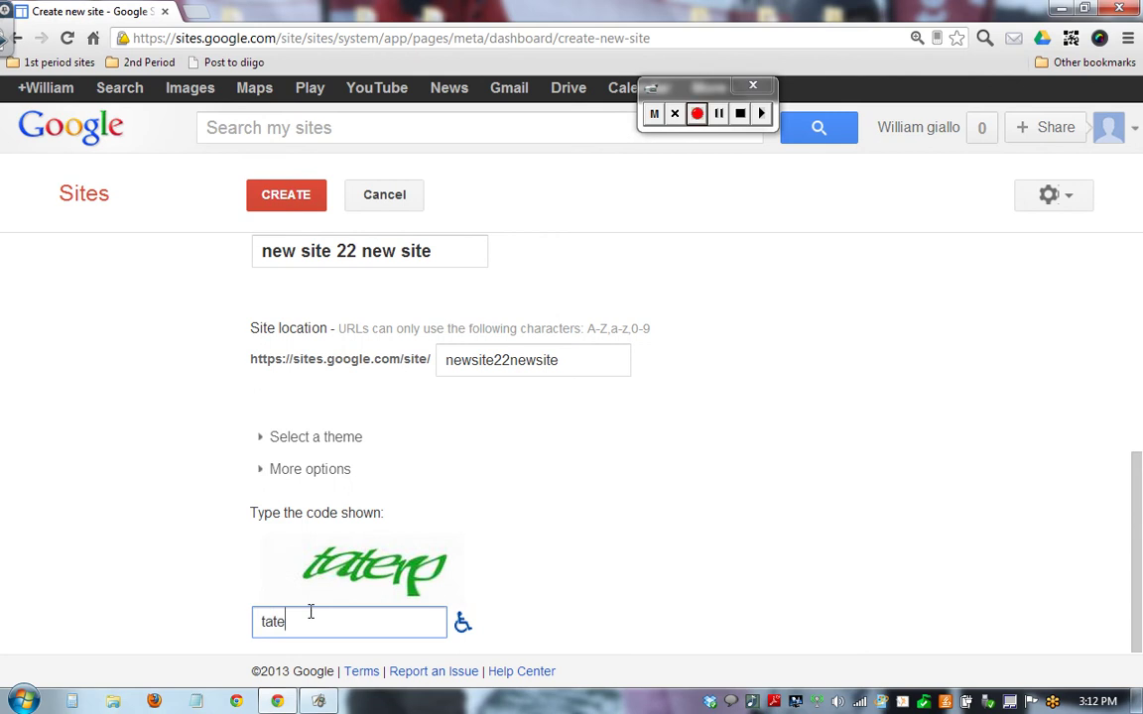
left_click(286, 204)
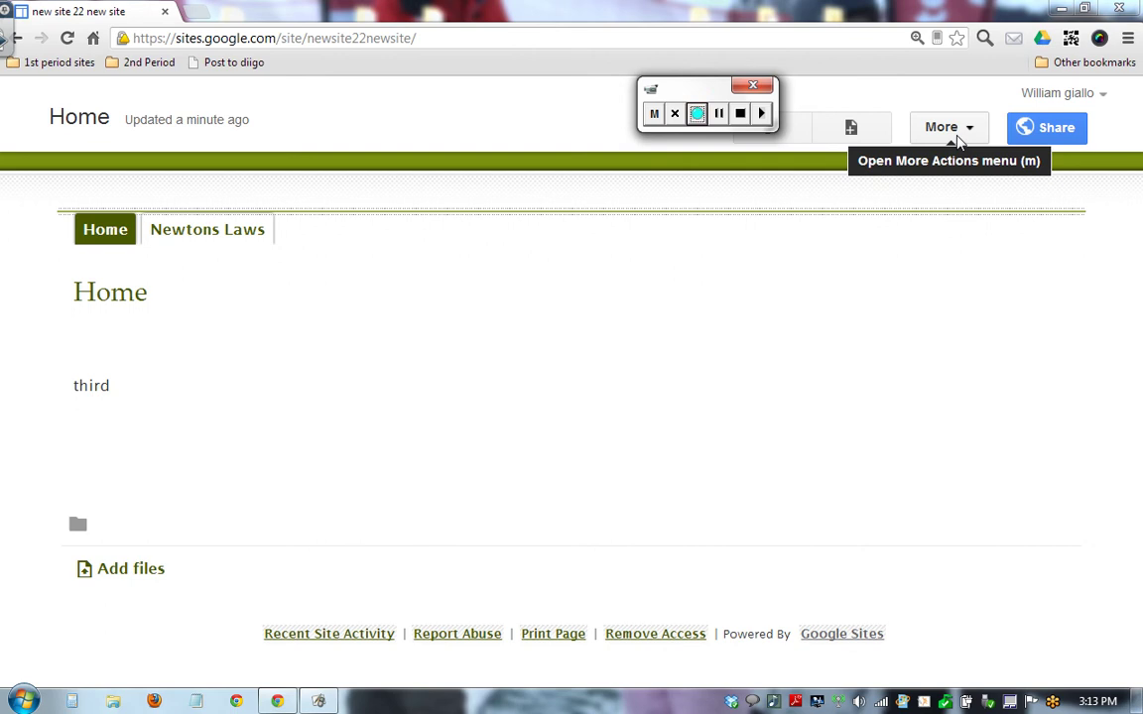
Delete 'new site 22 new site' from its Manage site settings and confirm.
left_click(955, 138)
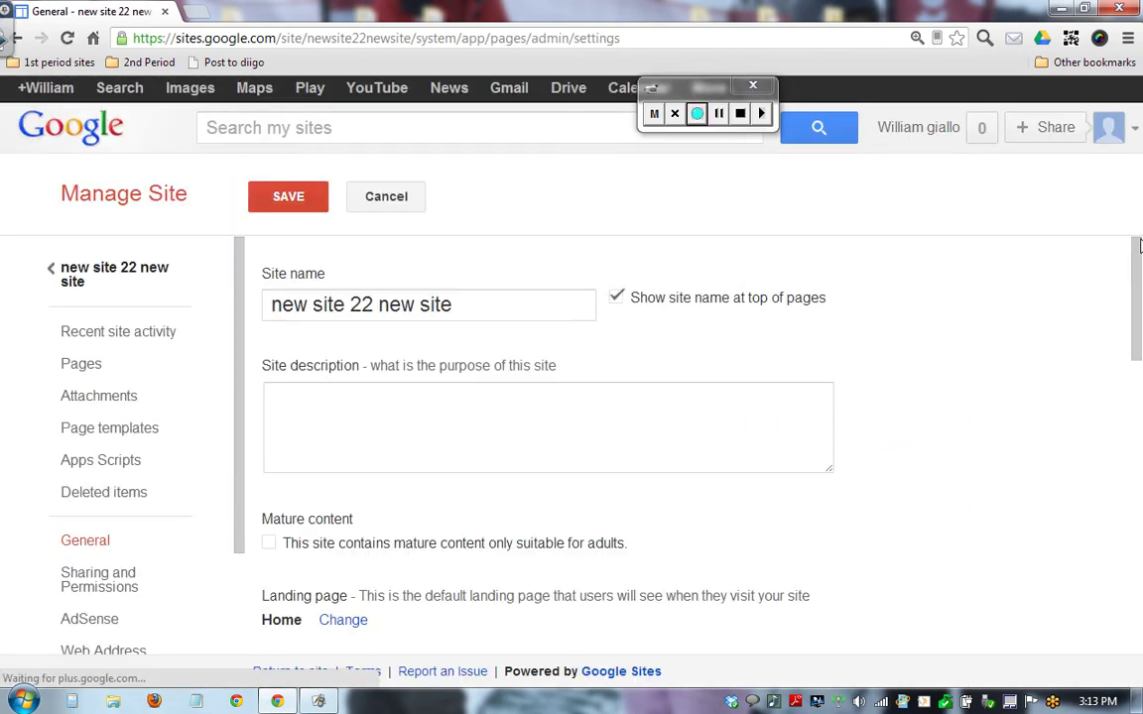
left_click_drag(1138, 279, 1136, 448)
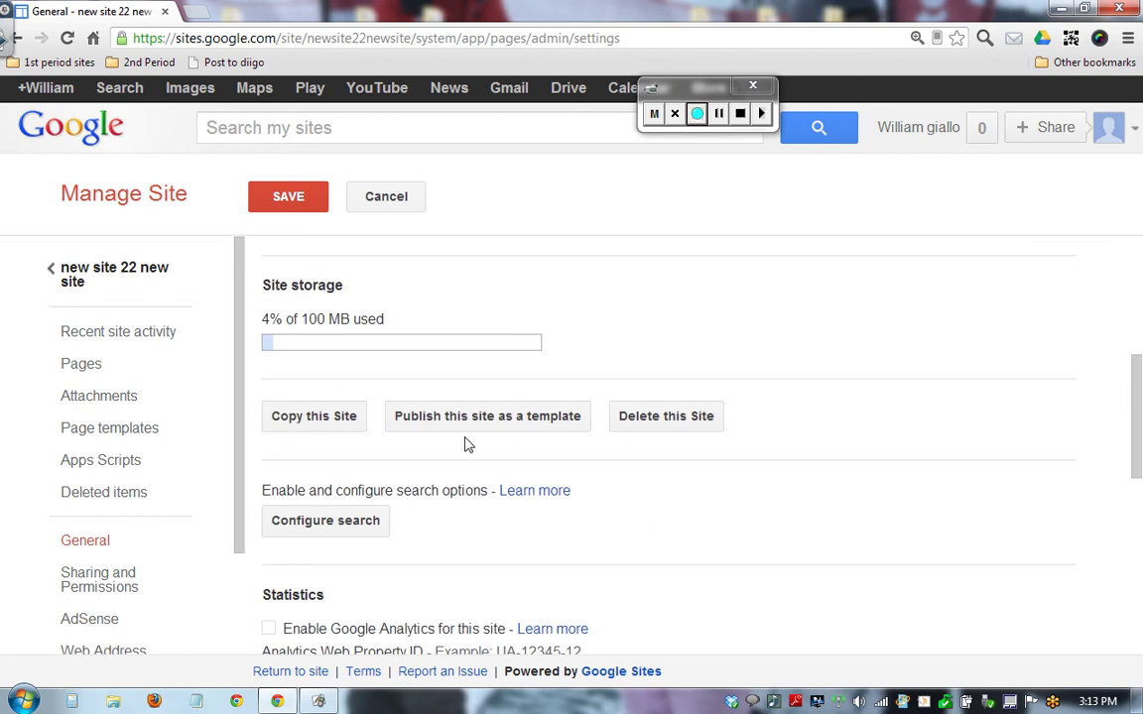
left_click(657, 417)
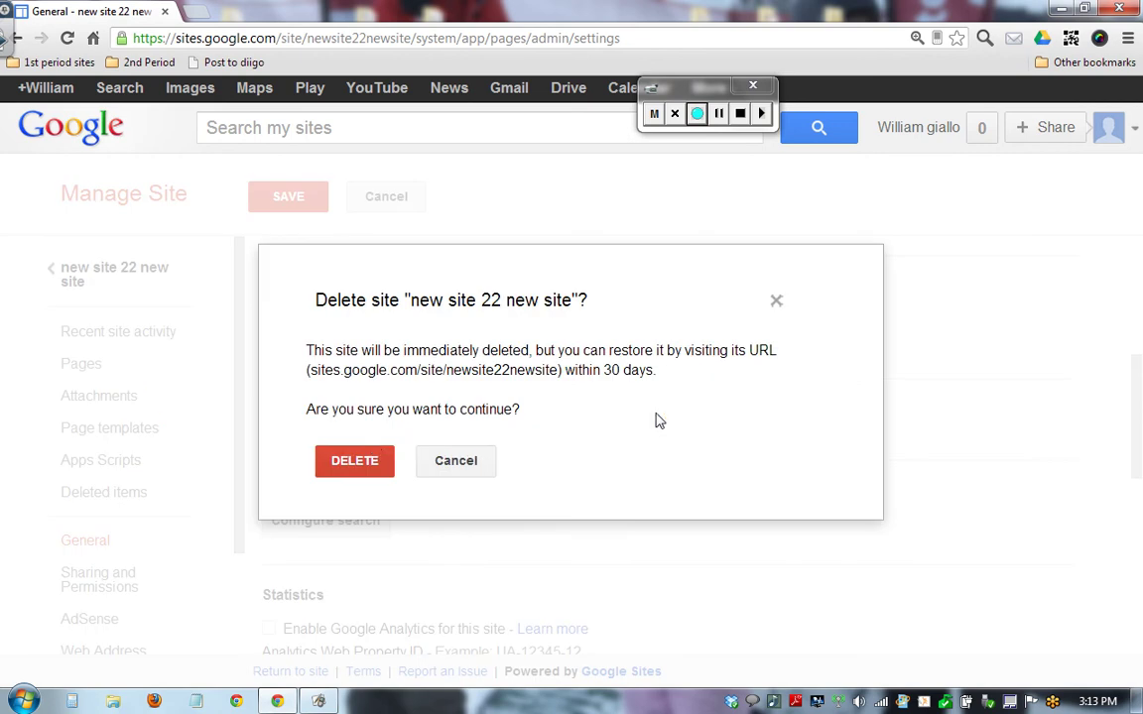
left_click(327, 460)
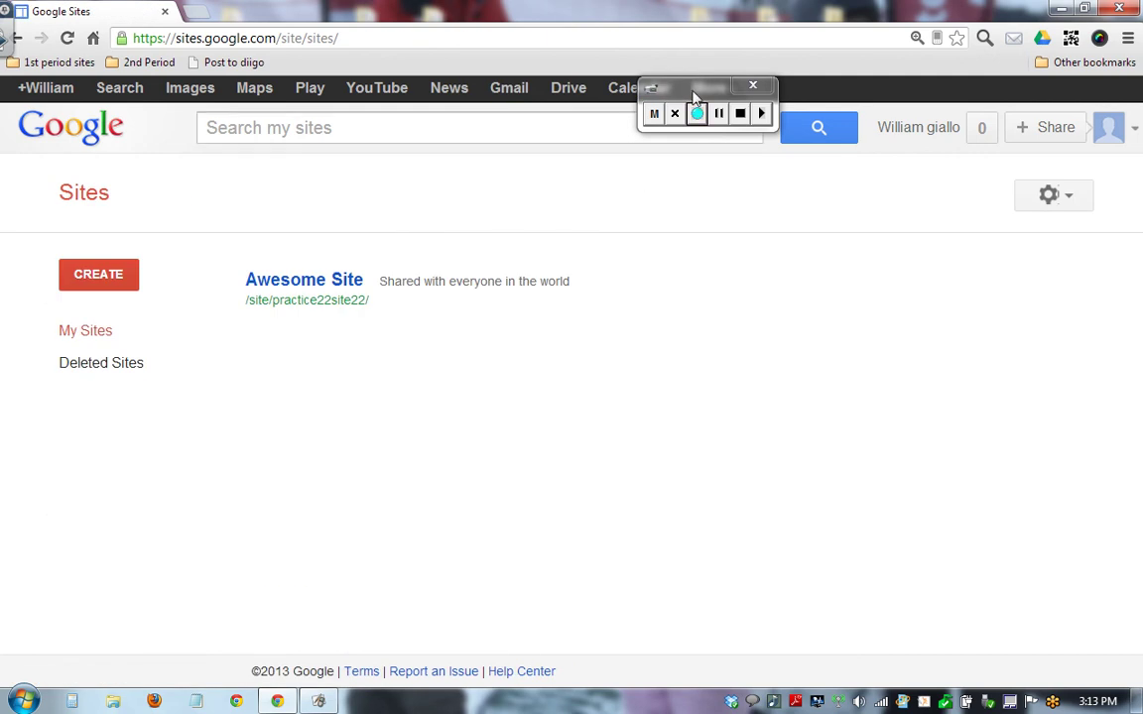
left_click_drag(694, 96, 846, 188)
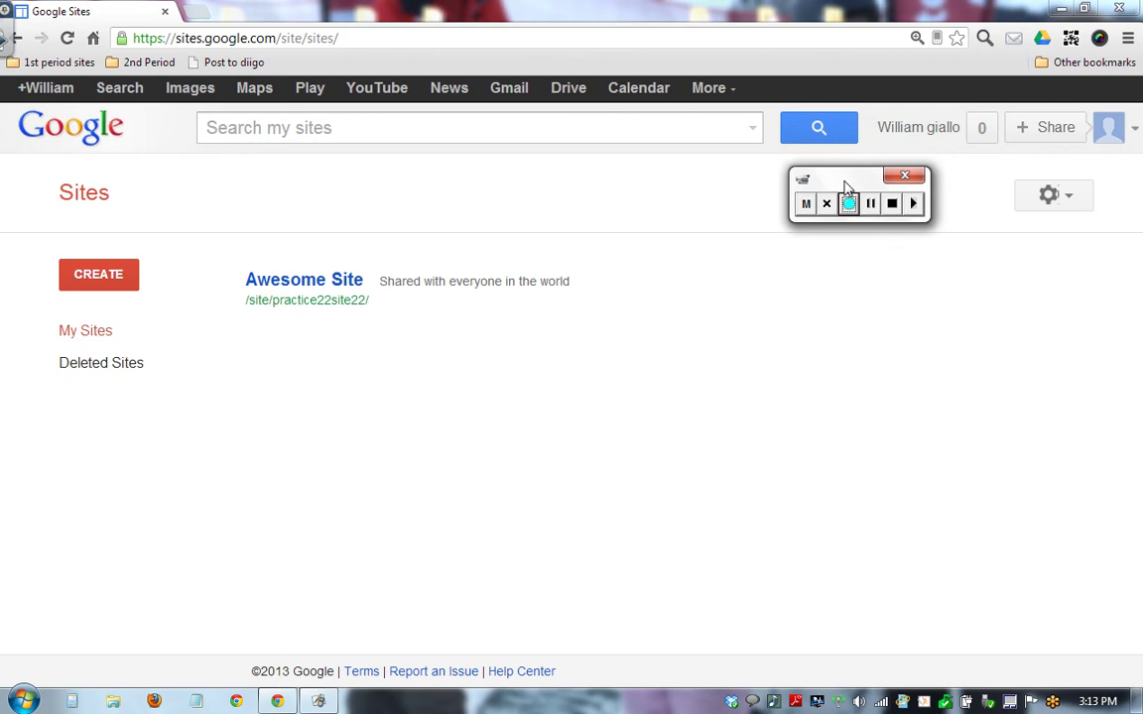